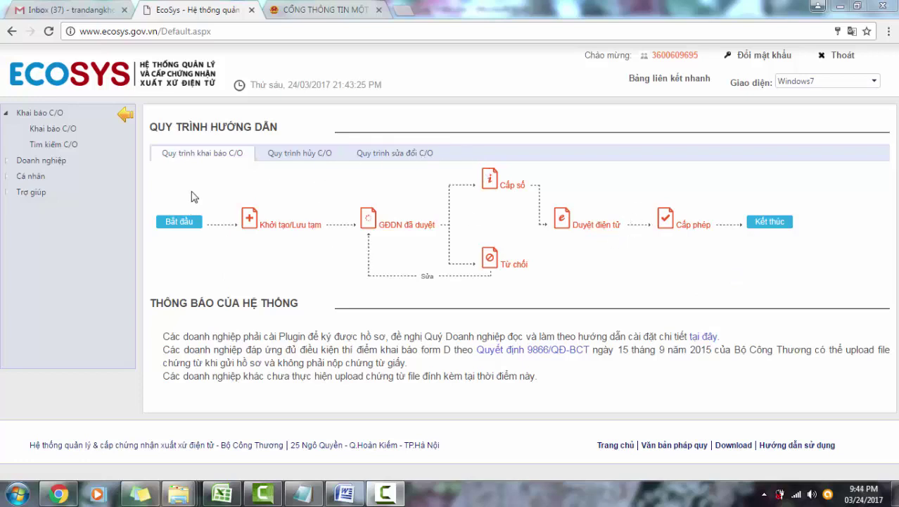
pyautogui.moveTo(176, 127); pyautogui.dragTo(247, 127)
pyautogui.click(247, 127)
pyautogui.moveTo(167, 128); pyautogui.dragTo(211, 127)
pyautogui.click(230, 126)
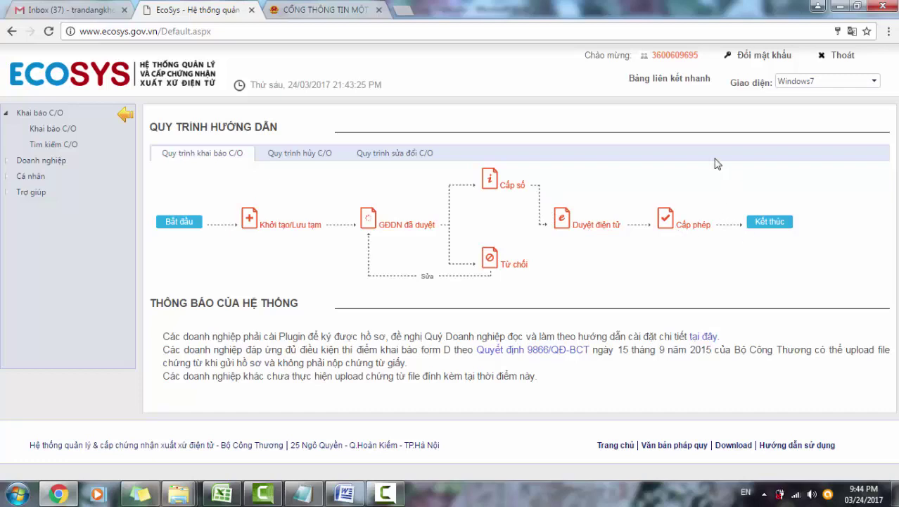
# - Look through the guide's C/O cancellation and amendment process diagrams, ending on the C/O declaration process
pyautogui.click(314, 161)
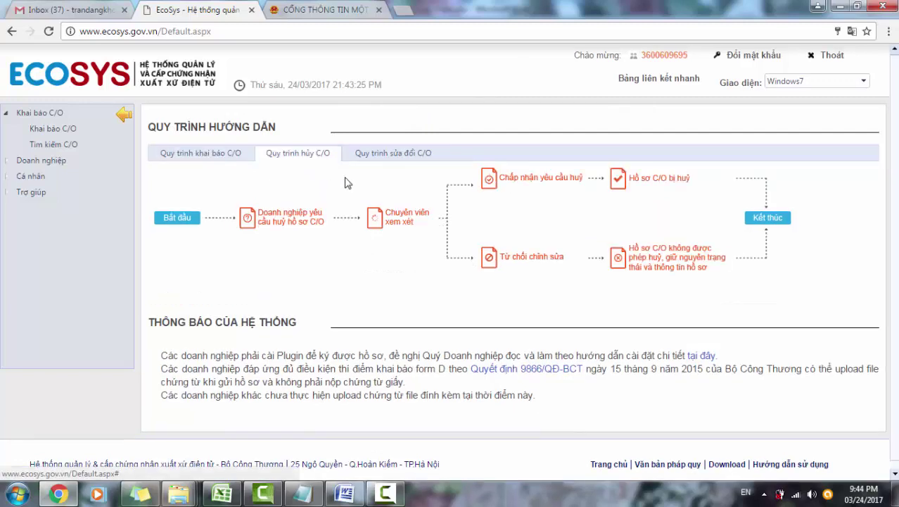
pyautogui.click(387, 159)
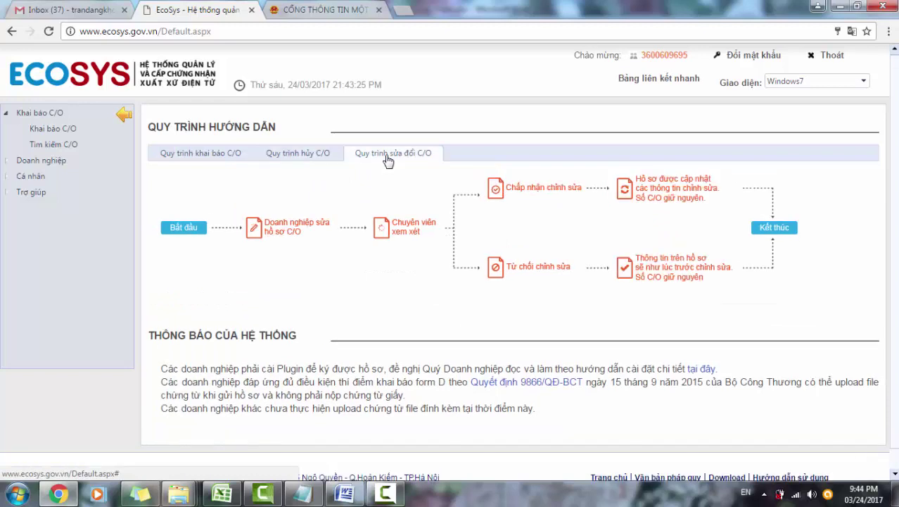
pyautogui.click(323, 161)
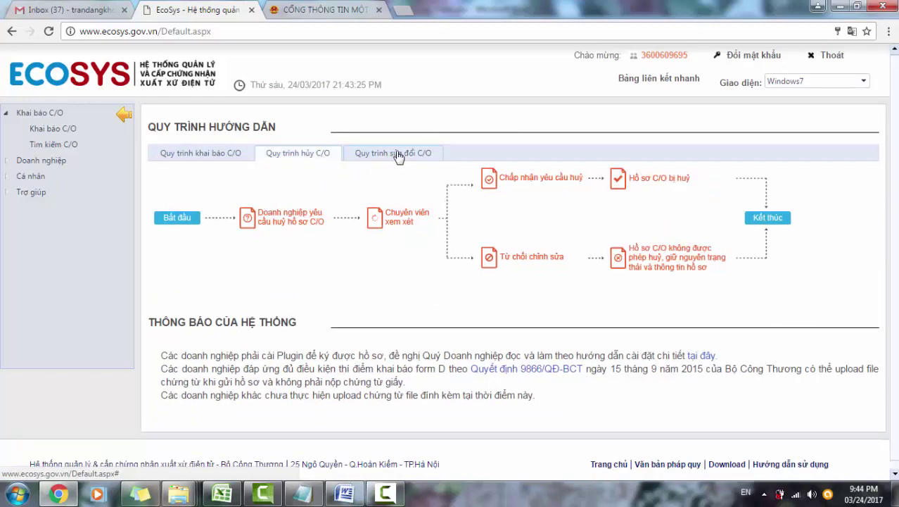
pyautogui.click(399, 156)
pyautogui.click(311, 160)
pyautogui.click(200, 154)
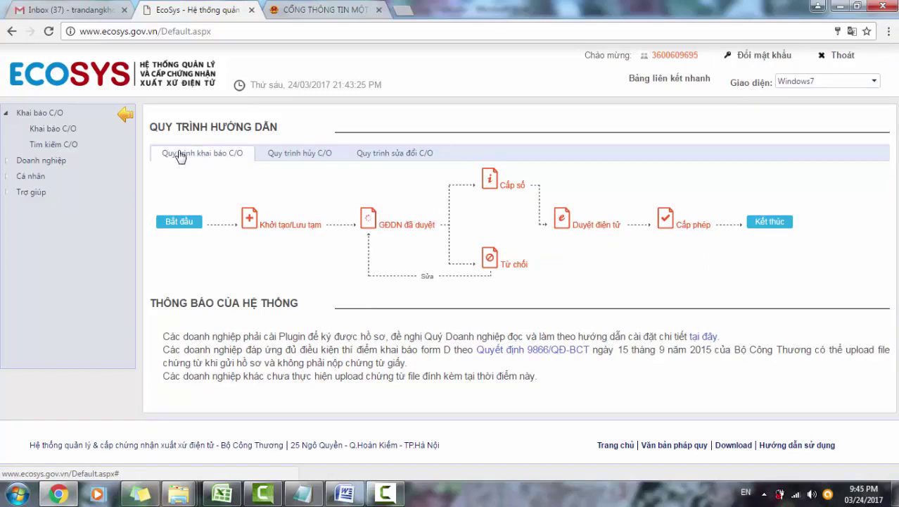
# - Open a new C/O declaration and check the file status above its header fields
pyautogui.click(56, 131)
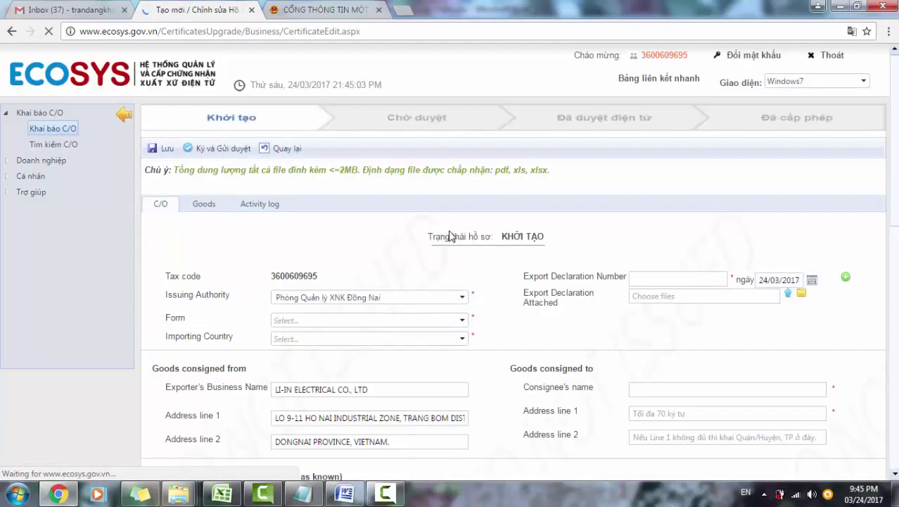
pyautogui.scroll(-1, 359, 236)
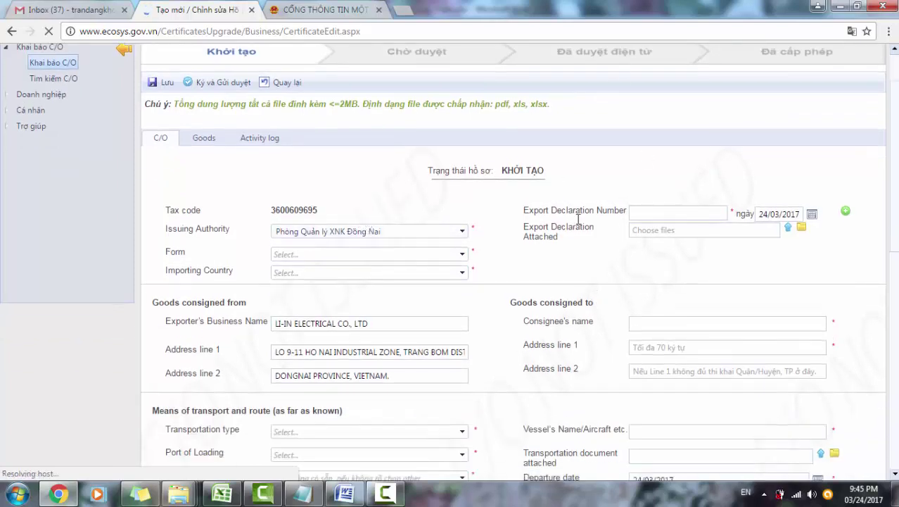
pyautogui.moveTo(495, 170); pyautogui.dragTo(526, 171)
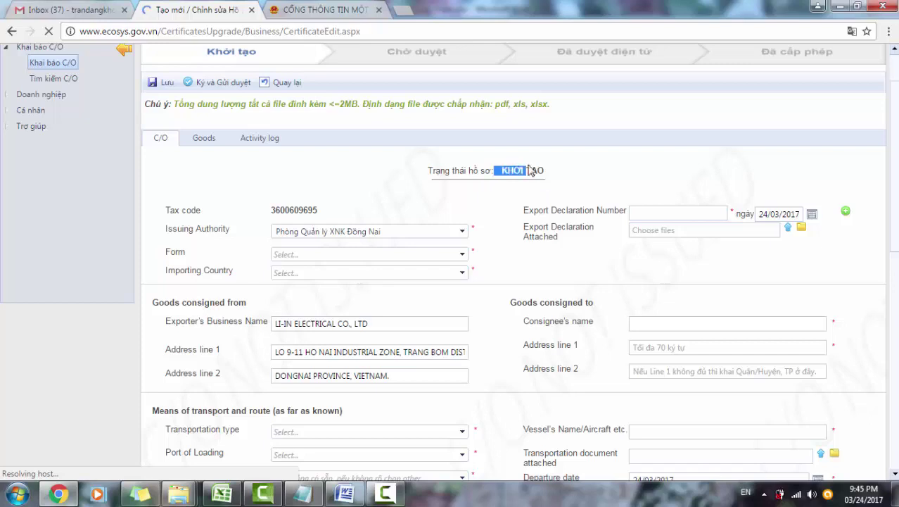
pyautogui.scroll(-1, 526, 166)
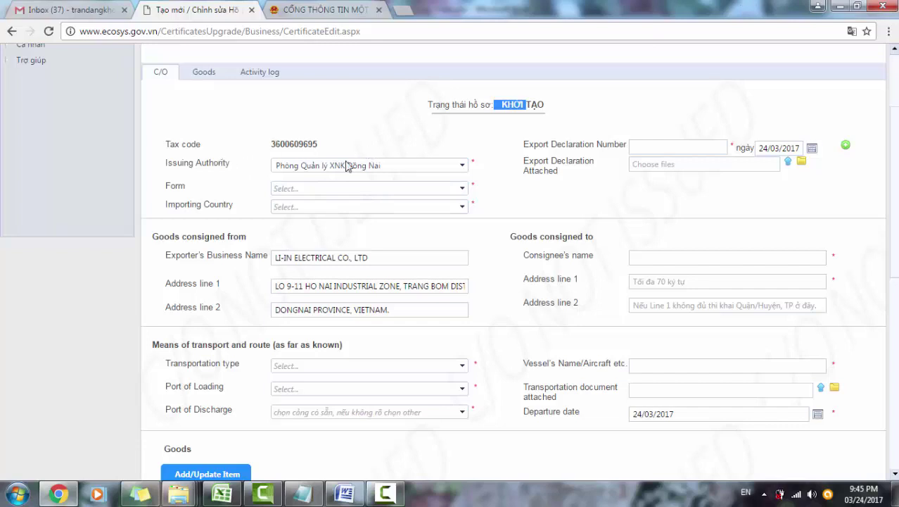
# - Examine the available Form types, the Importing Country list and the export declaration number and attachment fields
pyautogui.click(454, 188)
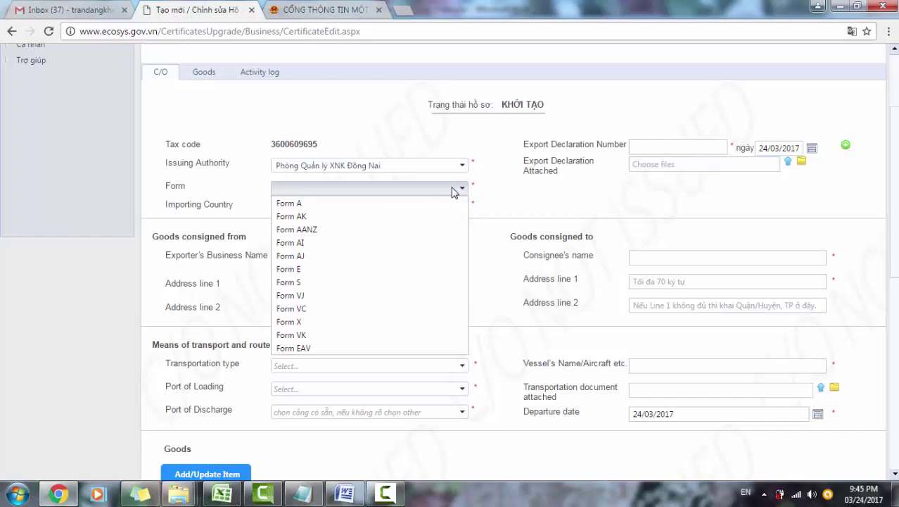
pyautogui.click(461, 207)
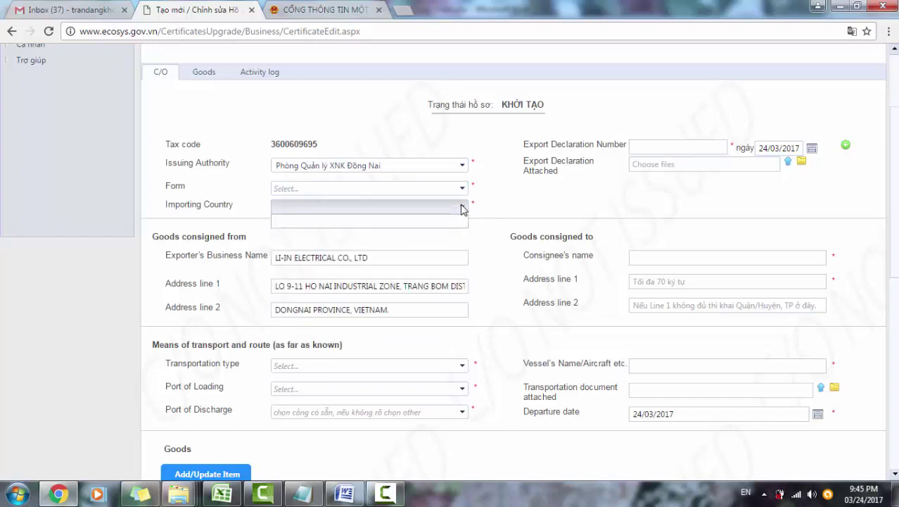
pyautogui.click(461, 208)
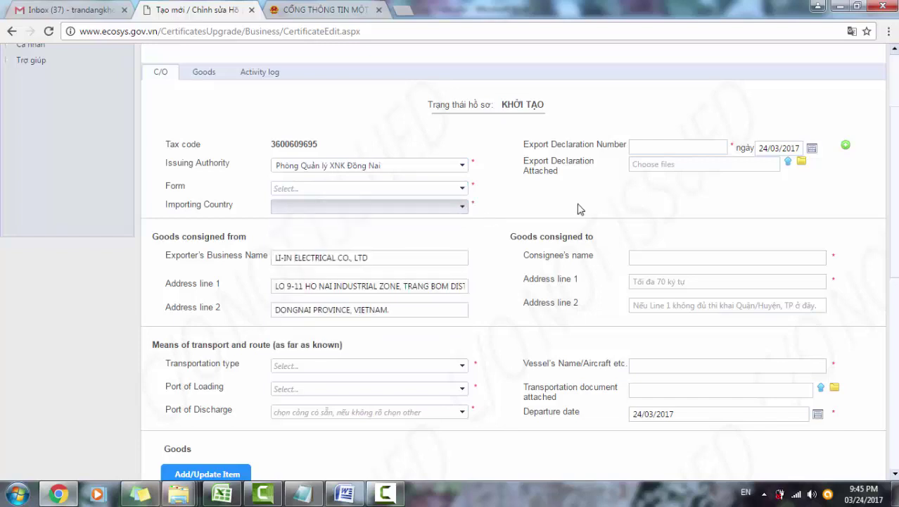
pyautogui.click(641, 147)
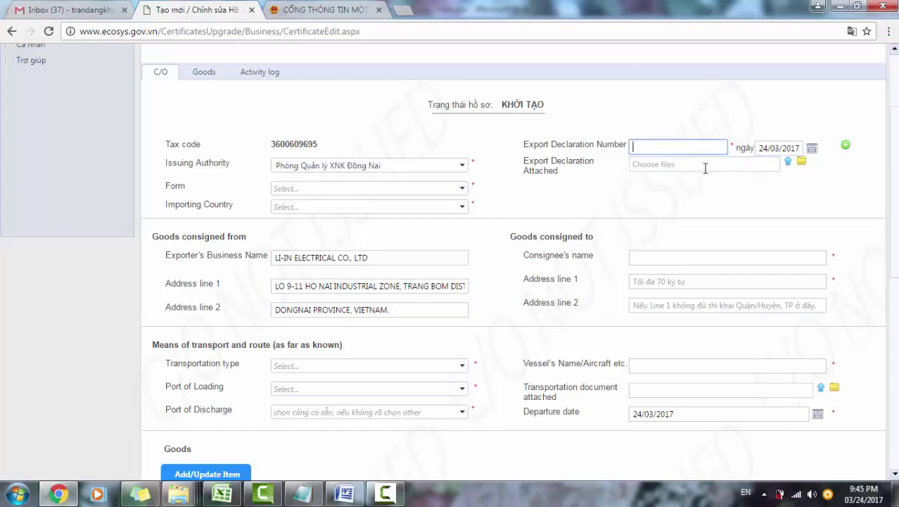
pyautogui.click(638, 165)
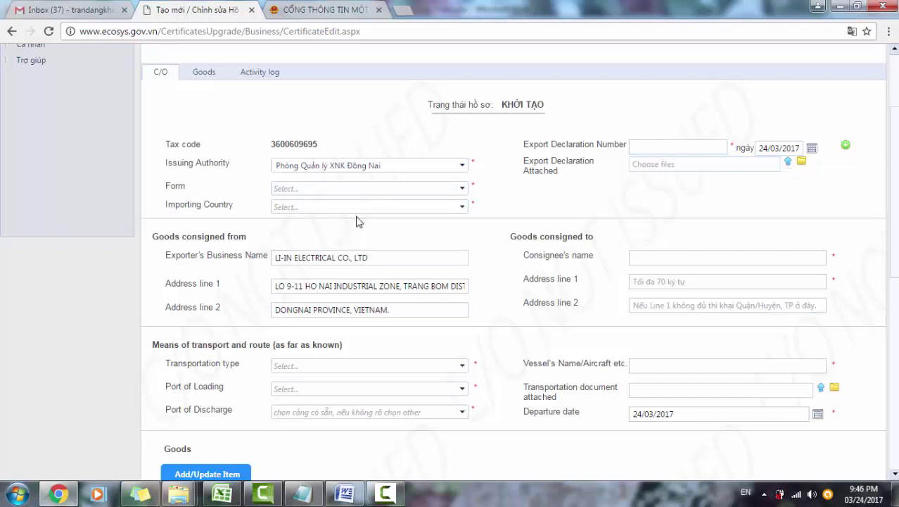
# - Review the consignment and transport sections of the declaration and open the goods item entry form
pyautogui.scroll(-1, 466, 236)
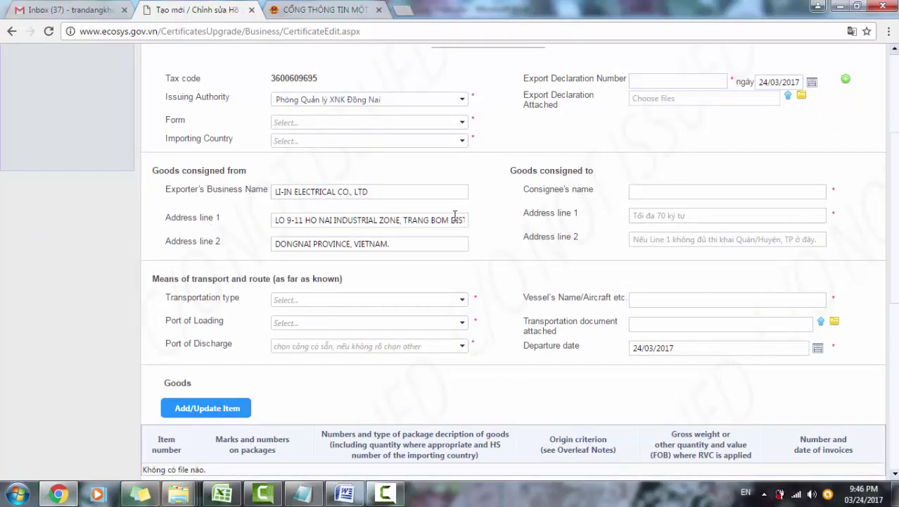
pyautogui.scroll(-1, 455, 216)
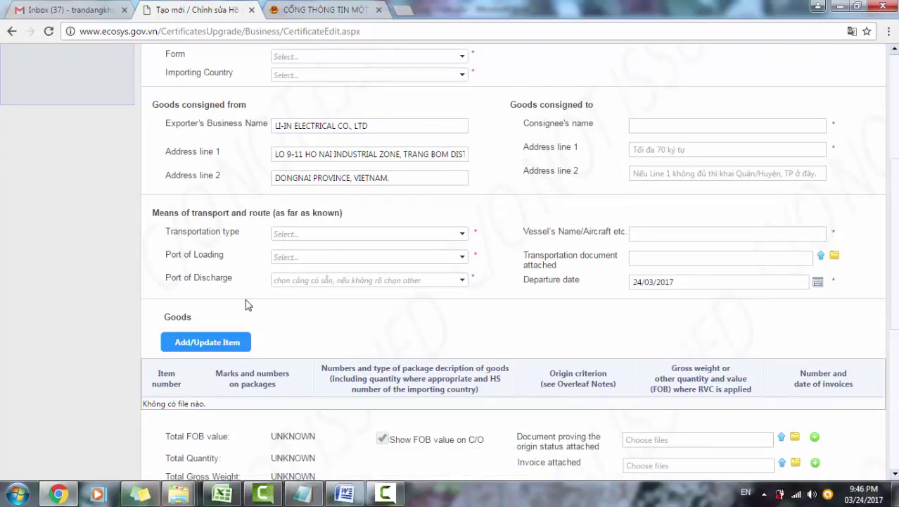
pyautogui.scroll(-1, 590, 252)
pyautogui.scroll(-1, 421, 266)
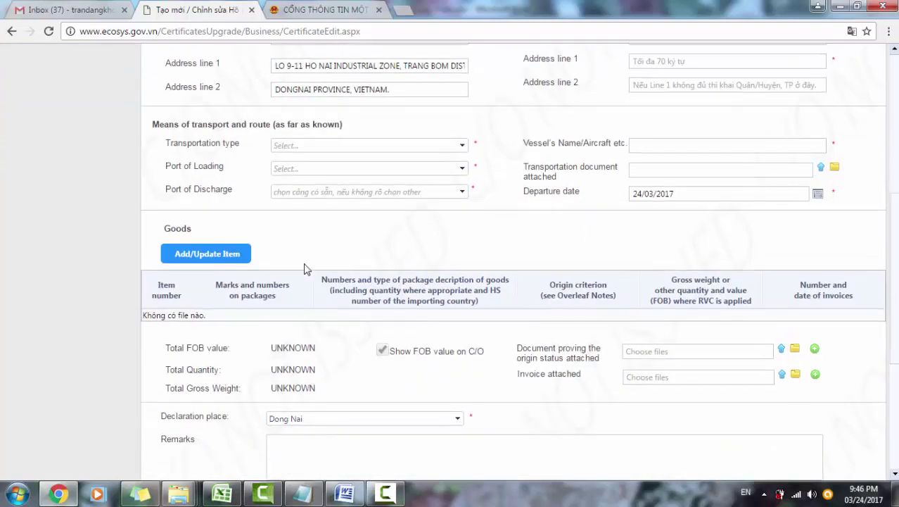
pyautogui.click(170, 209)
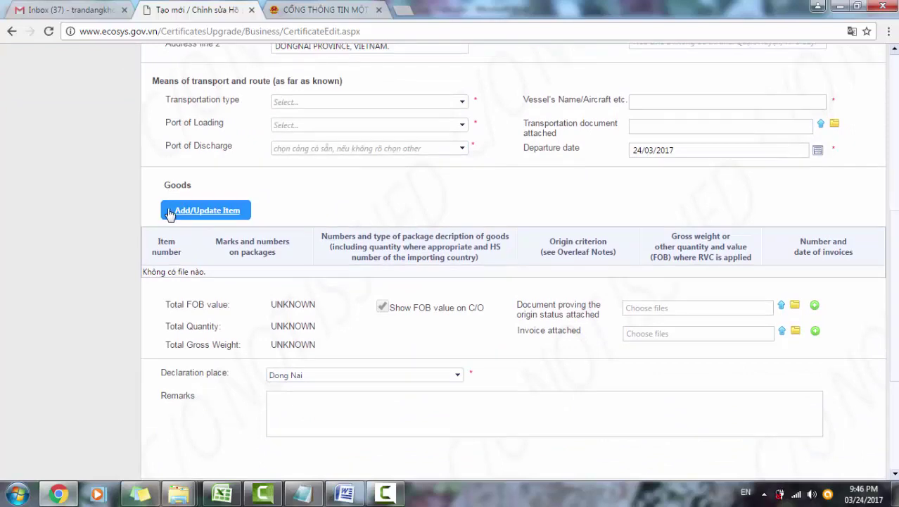
pyautogui.click(221, 214)
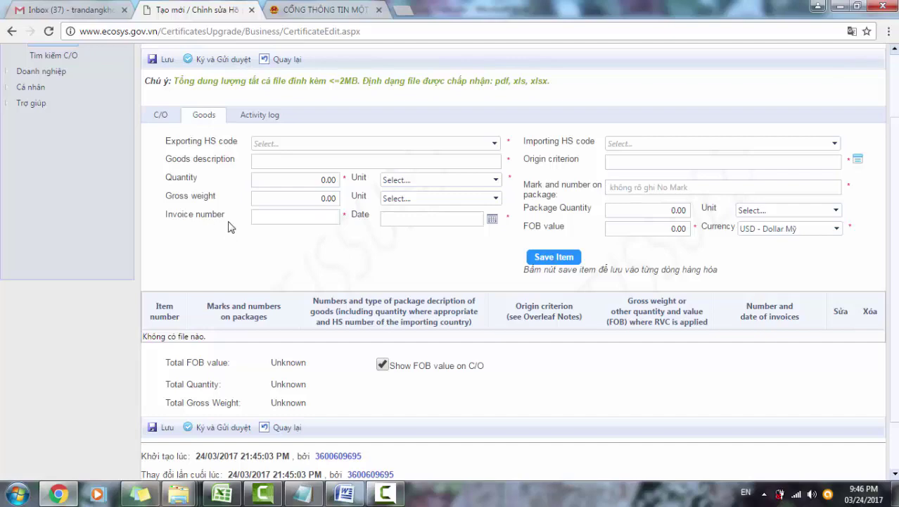
# - Return to the main C/O page and examine its goods totals, attachments, declaration place, remarks and manufacturer sections
pyautogui.click(156, 115)
pyautogui.scroll(-2, 244, 311)
pyautogui.scroll(-3, 244, 312)
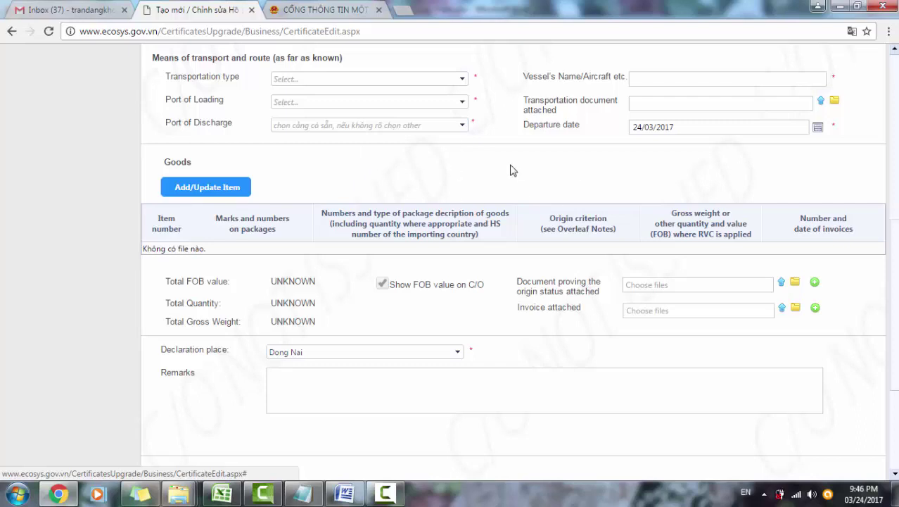
pyautogui.scroll(-1, 472, 187)
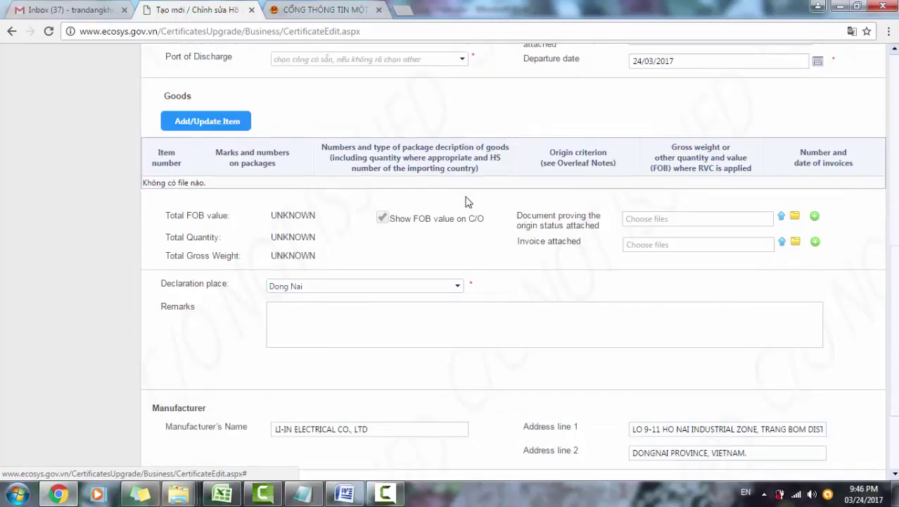
pyautogui.scroll(-1, 467, 200)
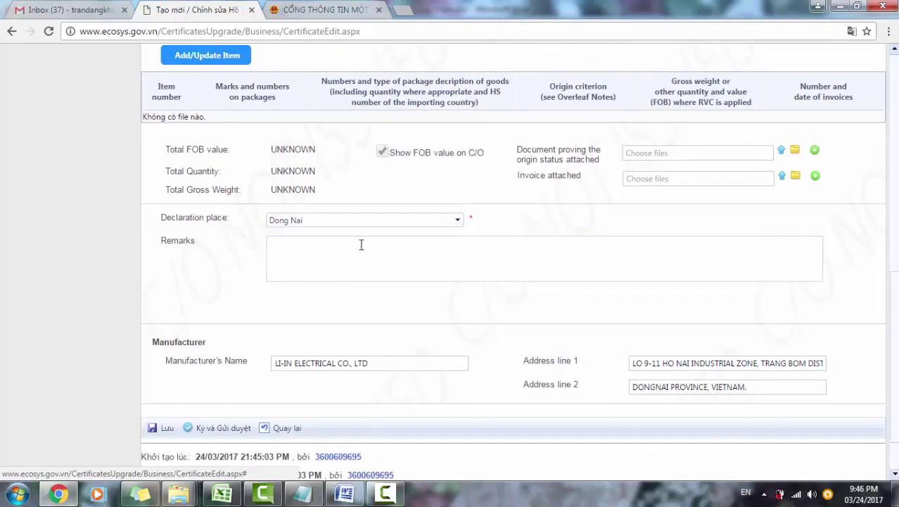
pyautogui.scroll(-1, 395, 309)
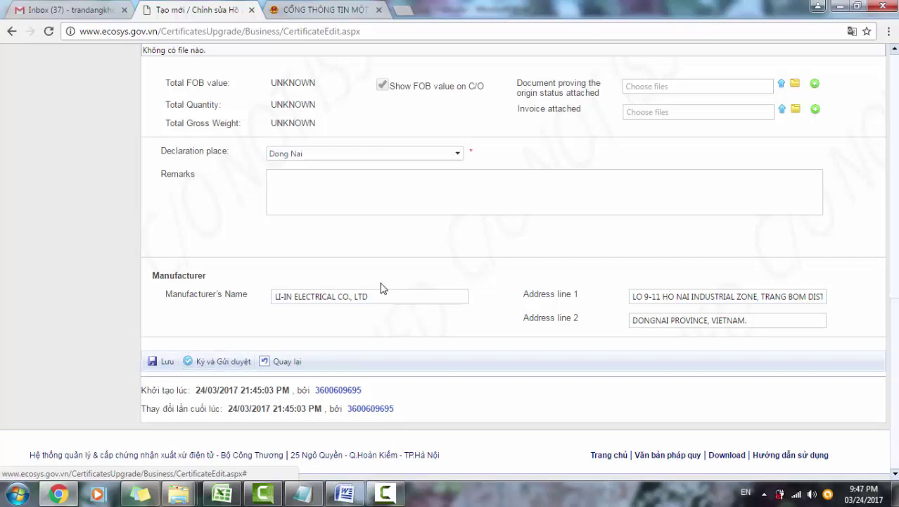
# - Review the whole C/O declaration form again, from the header fields through transport and goods to the save and submit options
pyautogui.scroll(10, 382, 287)
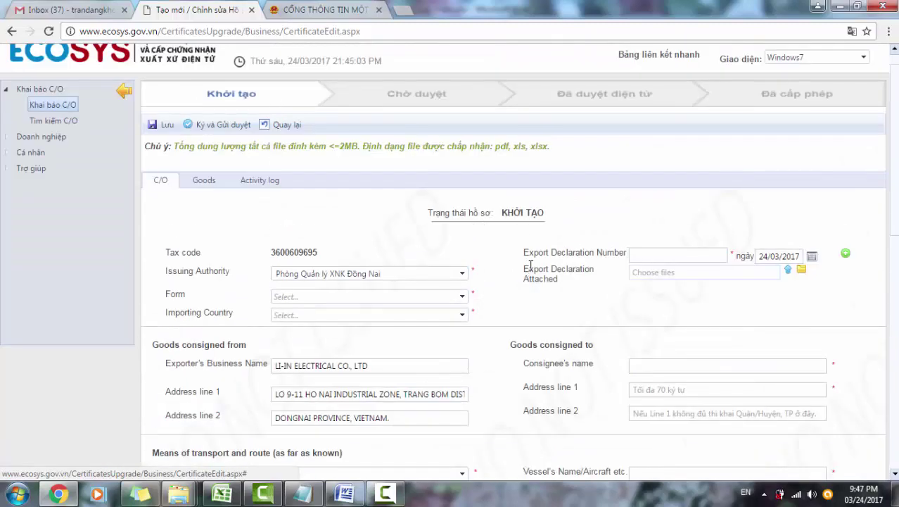
pyautogui.scroll(-2, 530, 264)
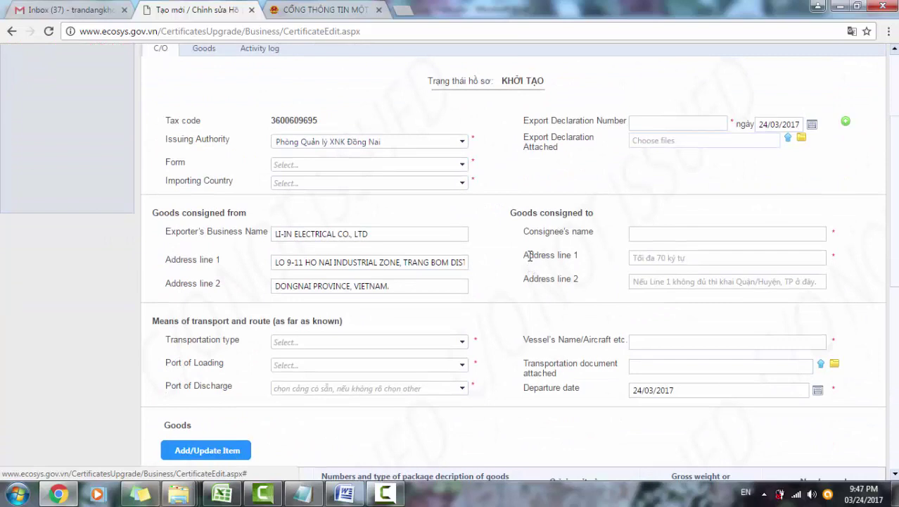
pyautogui.scroll(-2, 529, 257)
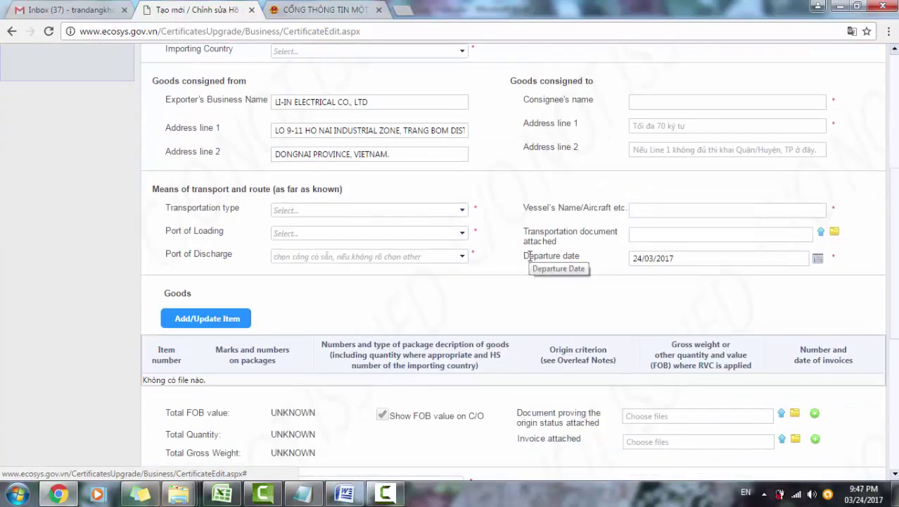
pyautogui.scroll(2, 529, 256)
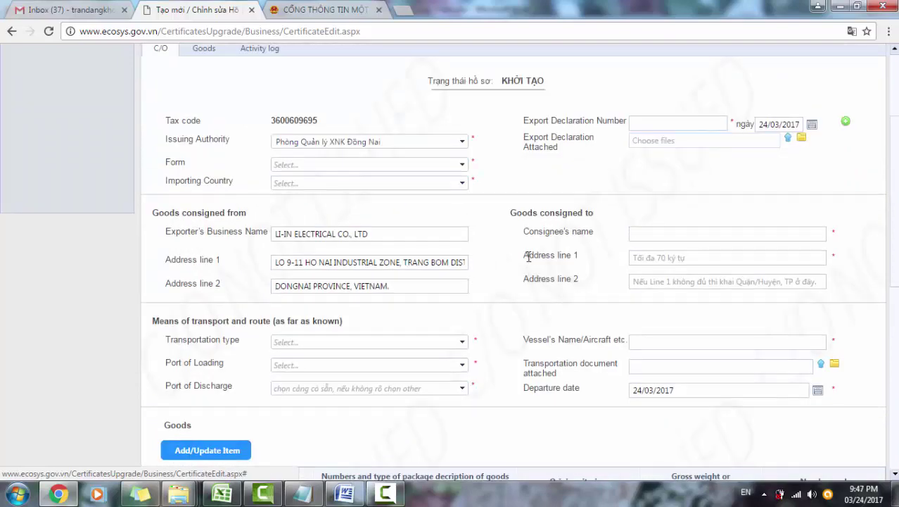
pyautogui.scroll(-7, 529, 256)
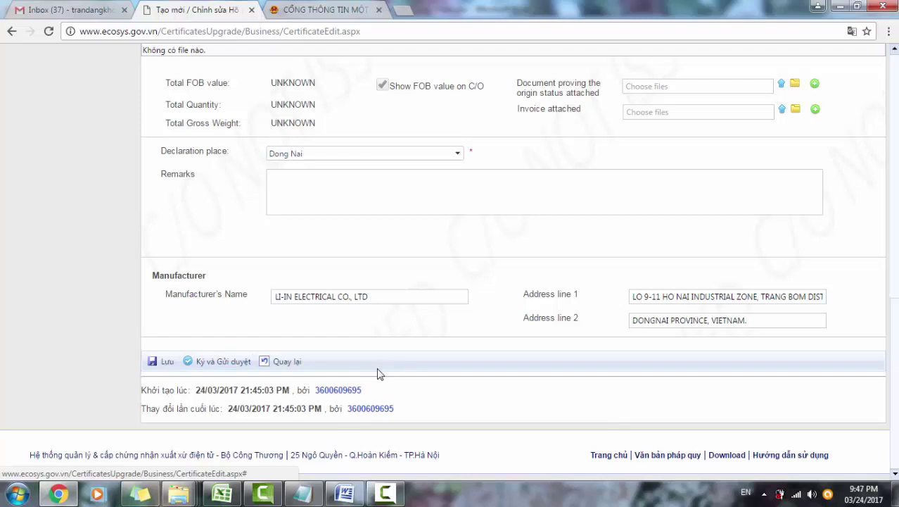
pyautogui.scroll(10, 395, 287)
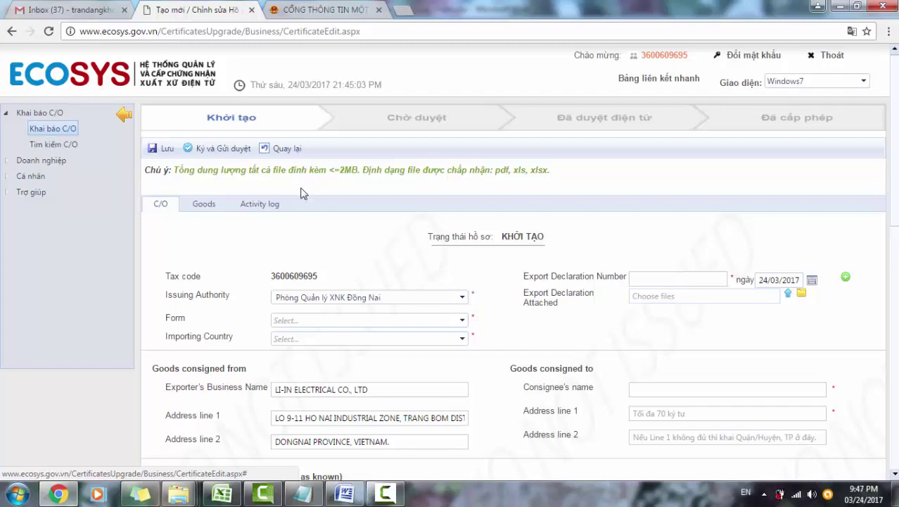
pyautogui.scroll(-3, 310, 216)
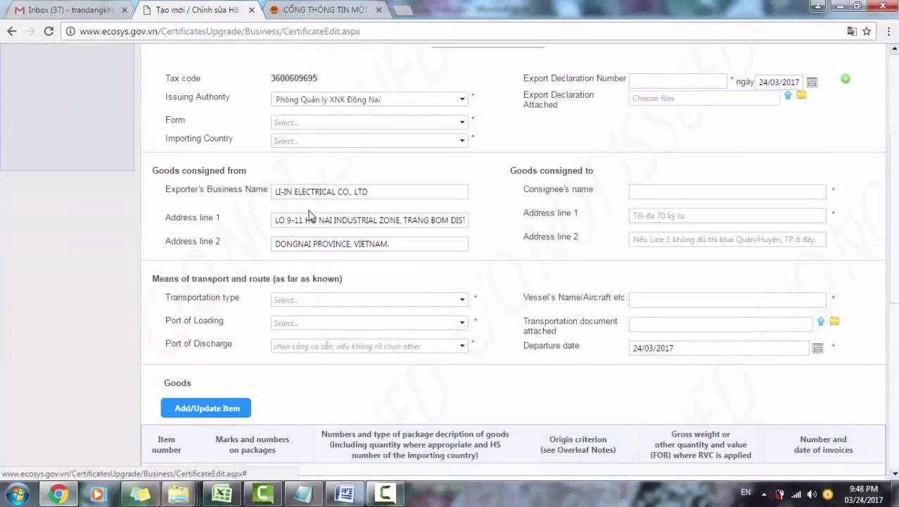
pyautogui.scroll(3, 311, 215)
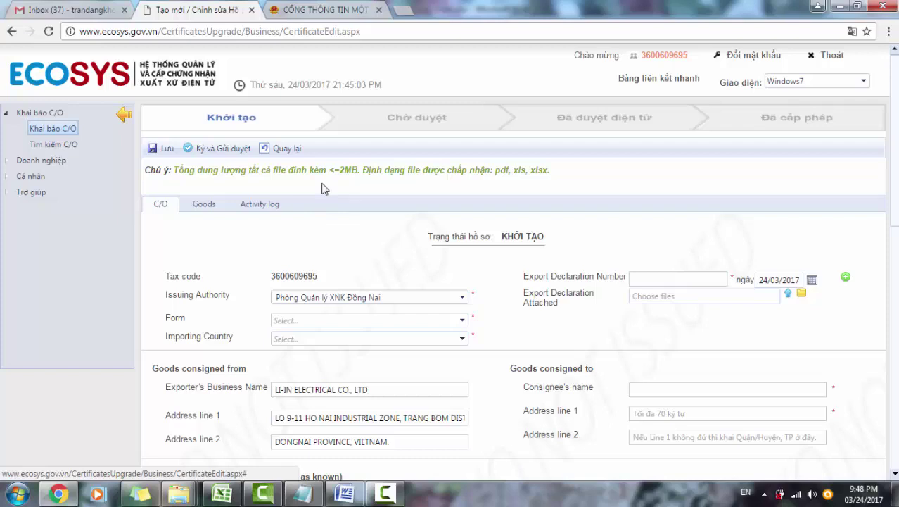
# - Open the C/O file search, set the issue date range to start on 01/01/2017, and run the search
pyautogui.click(57, 148)
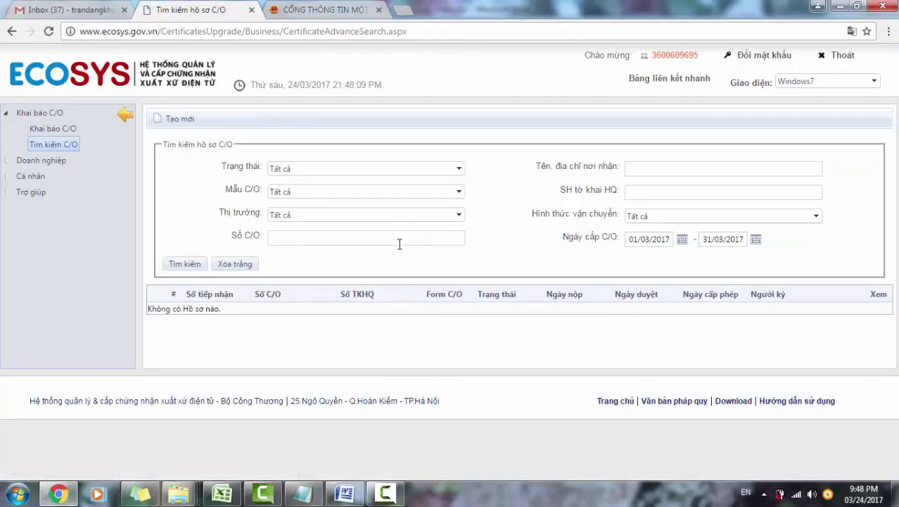
pyautogui.click(642, 240)
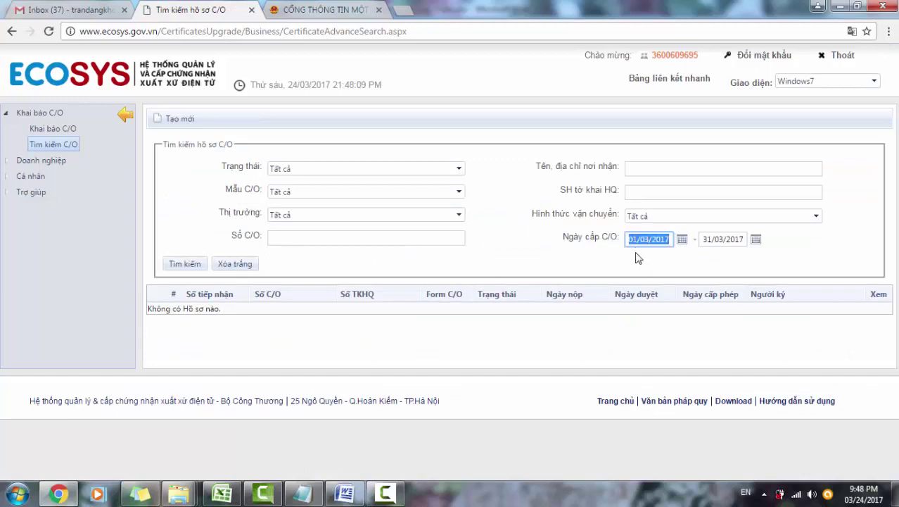
pyautogui.click(635, 243)
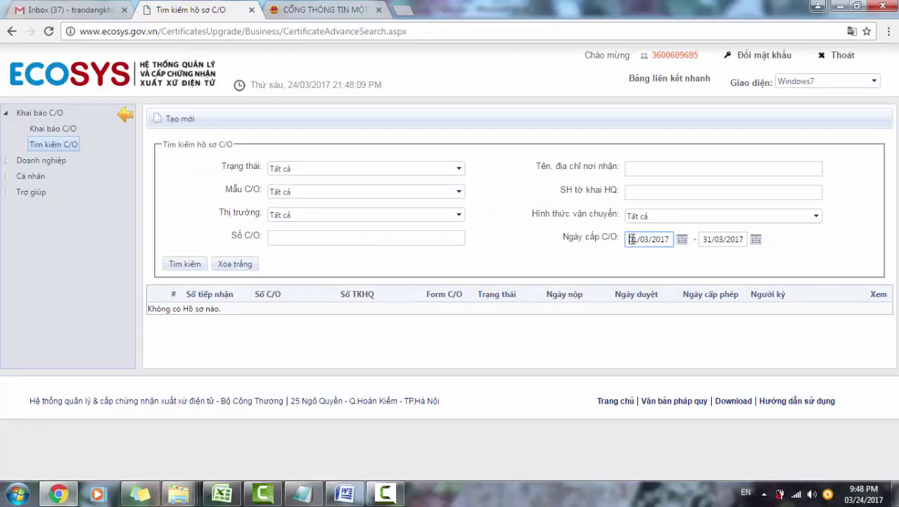
pyautogui.moveTo(631, 239); pyautogui.dragTo(635, 239)
pyautogui.press('Right')
pyautogui.write('/01')
pyautogui.press('Delete')
pyautogui.press('Delete')
pyautogui.click(187, 267)
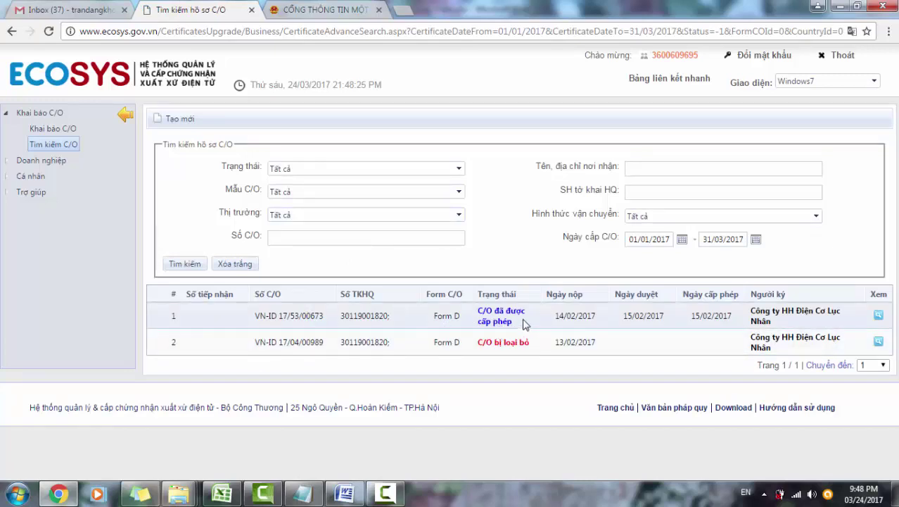
# - Examine the status column of the C/O search results and compare the status of both listed files
pyautogui.moveTo(478, 295); pyautogui.dragTo(514, 296)
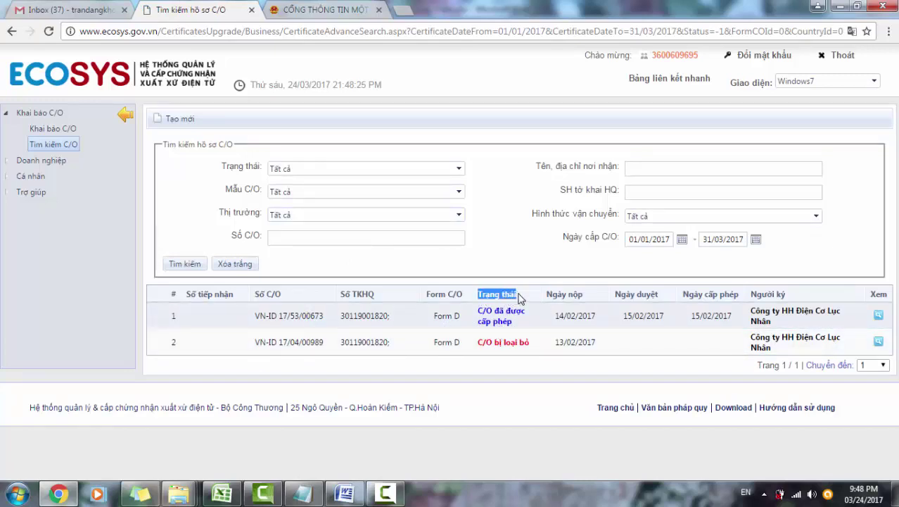
pyautogui.moveTo(481, 343); pyautogui.dragTo(522, 345)
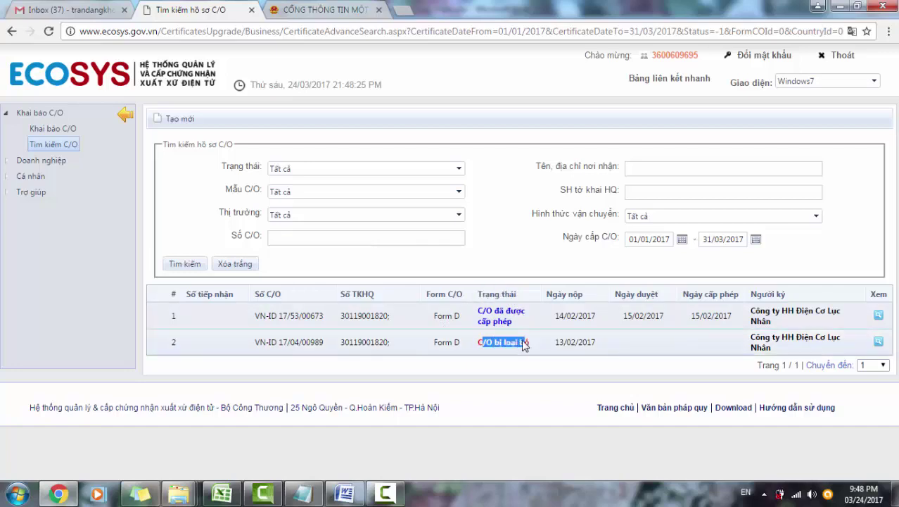
pyautogui.click(489, 346)
pyautogui.tripleClick(519, 347)
pyautogui.click(518, 345)
pyautogui.moveTo(478, 313); pyautogui.dragTo(519, 324)
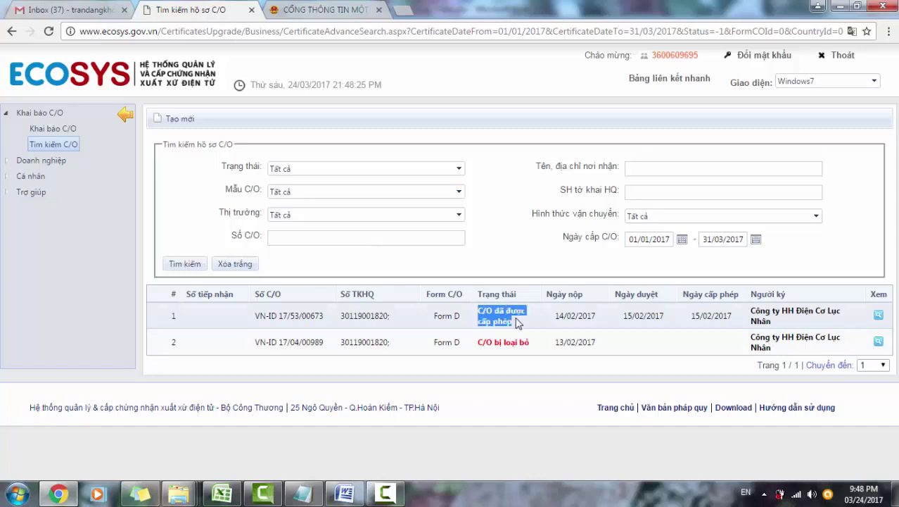
pyautogui.click(504, 328)
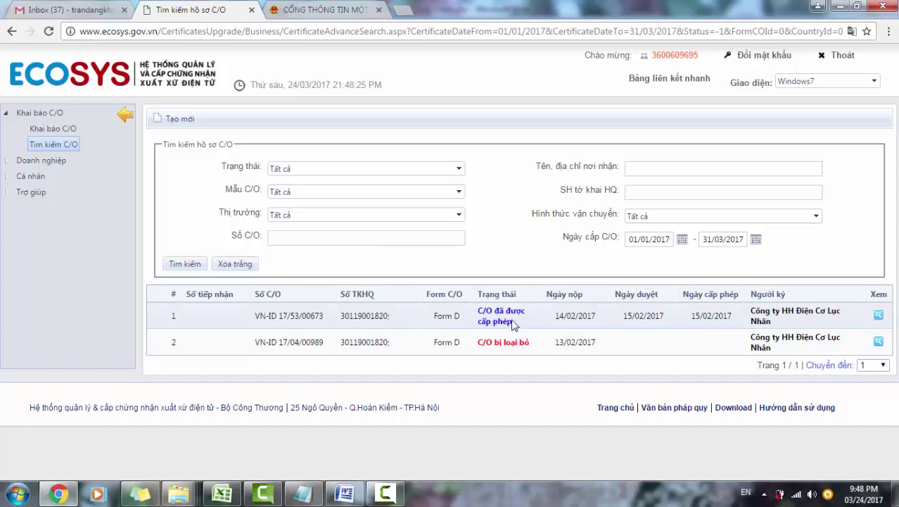
pyautogui.tripleClick(519, 322)
pyautogui.click(494, 322)
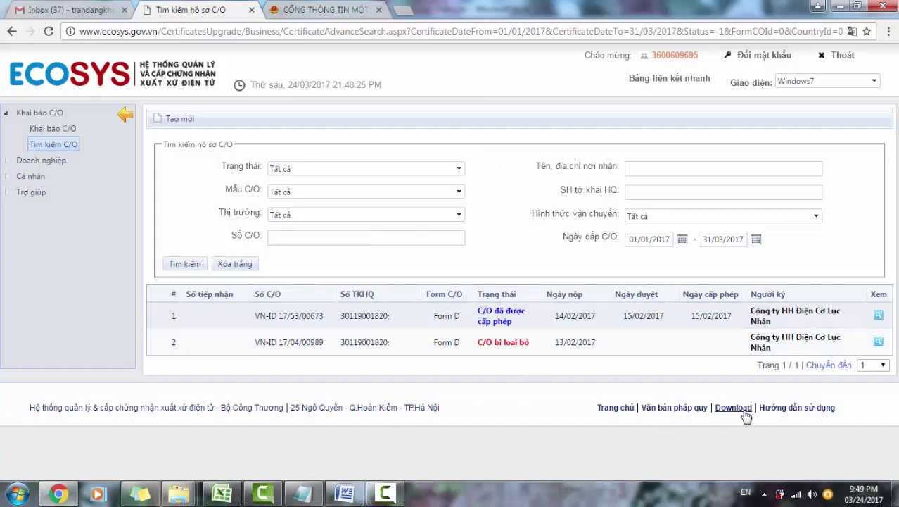
# - Open the ECOSYS user guide and review the instructions for registering to join the system
pyautogui.click(805, 414)
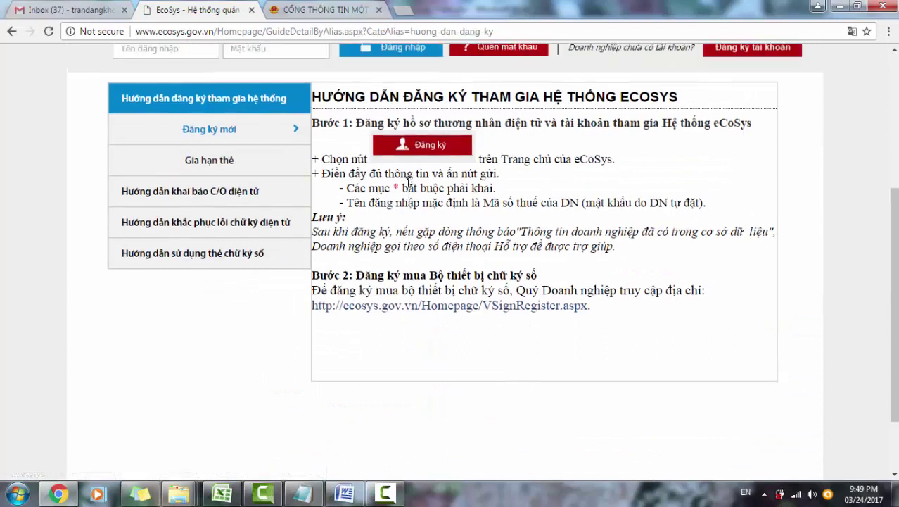
pyautogui.scroll(1, 408, 182)
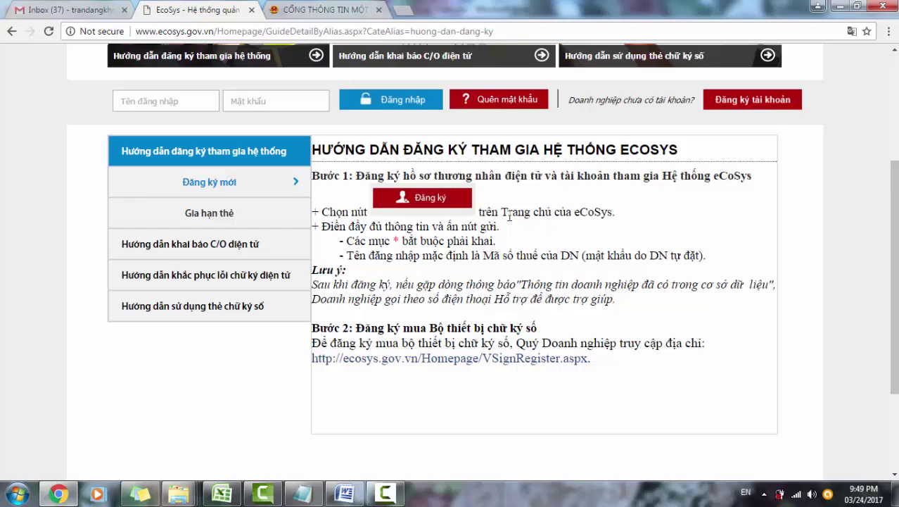
pyautogui.click(386, 493)
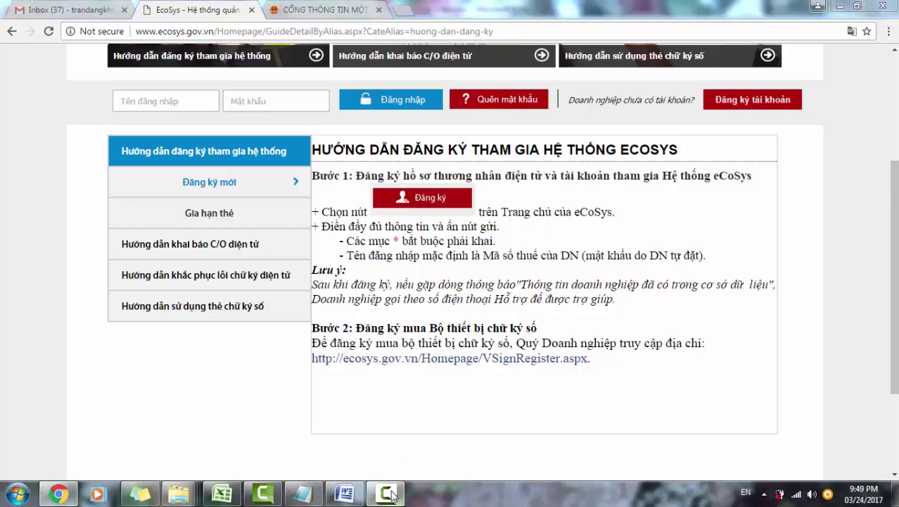